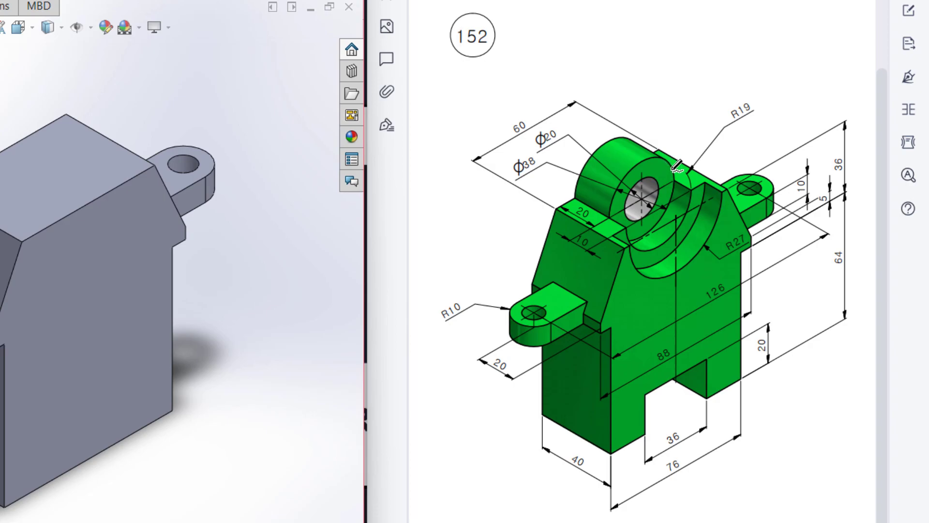
mouse_move(673, 169)
left_mouse_down()
mouse_move(623, 178)
mouse_move(610, 205)
mouse_move(622, 231)
mouse_move(652, 231)
mouse_move(668, 190)
left_mouse_up()
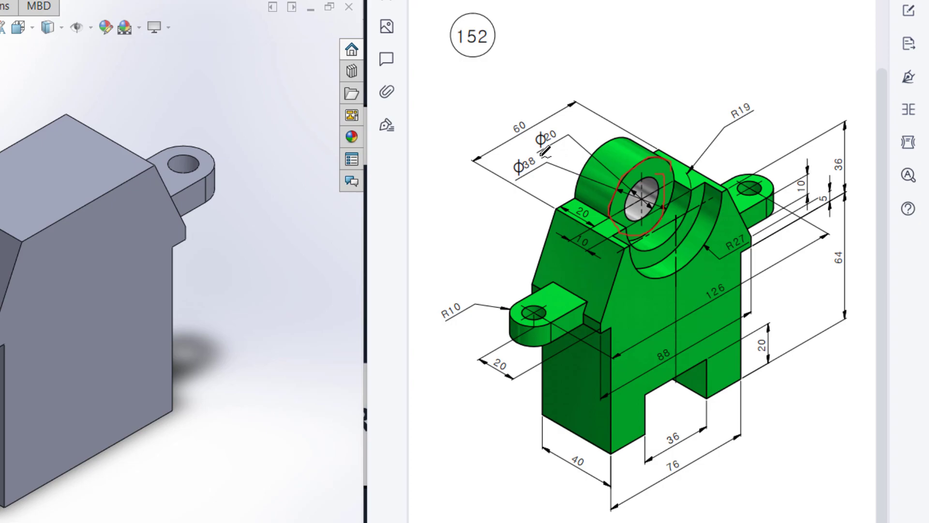
mouse_move(514, 163)
left_mouse_down()
mouse_move(542, 173)
mouse_move(539, 154)
left_mouse_up()
mouse_move(595, 202)
left_mouse_down()
mouse_move(586, 196)
mouse_move(576, 216)
mouse_move(590, 198)
left_mouse_up()
key("Escape")
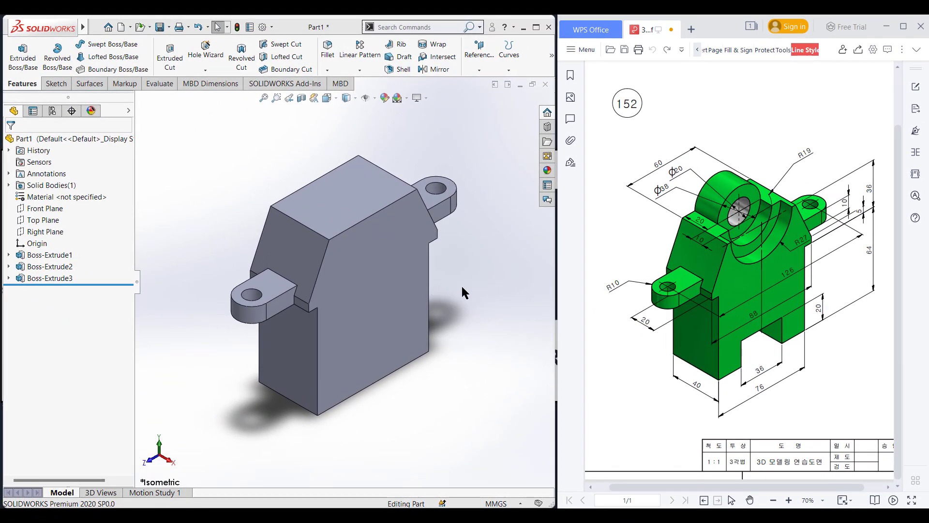
middle_click_drag(462, 287, 363, 219)
Sketch a Ø38 circle centred on the top edge of the block's front face
right_click(362, 219)
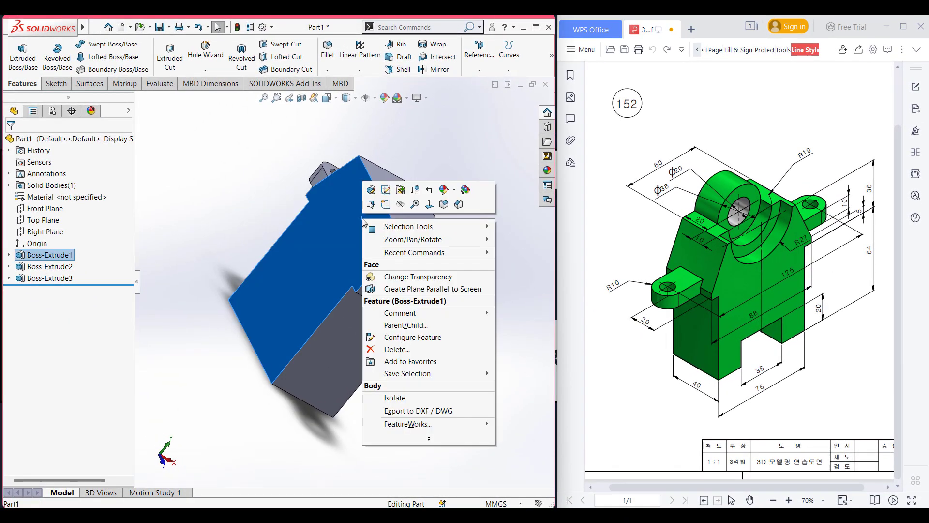
left_click(386, 204)
key("ctrl+8")
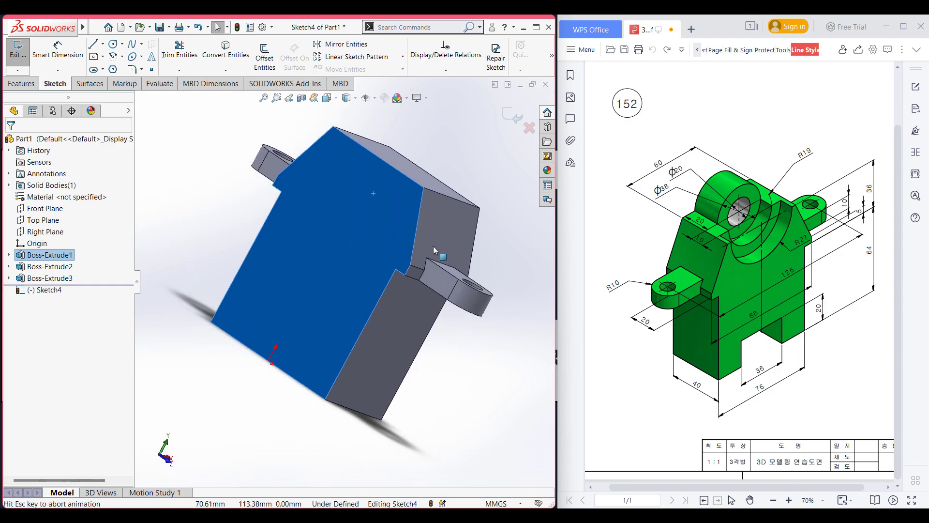
middle_click_drag(413, 245, 443, 365, "ctrl")
left_click(388, 208)
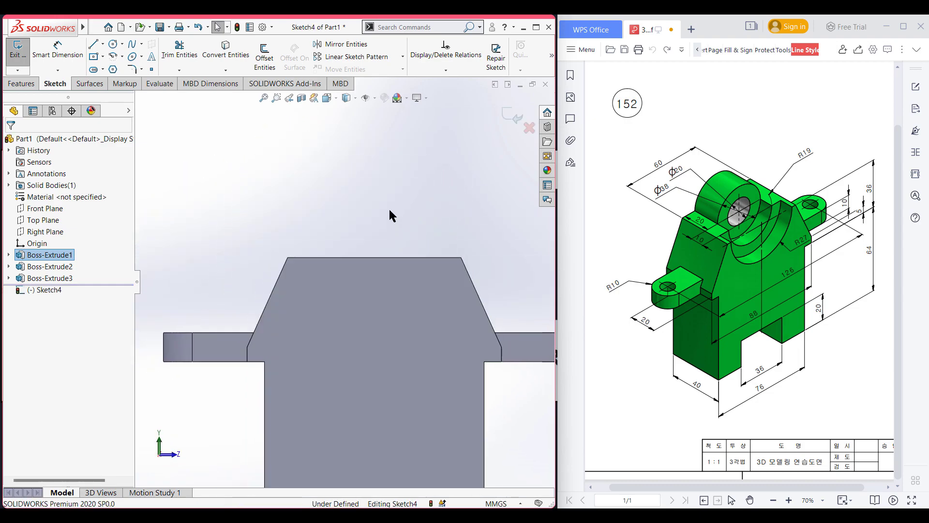
left_click(113, 44)
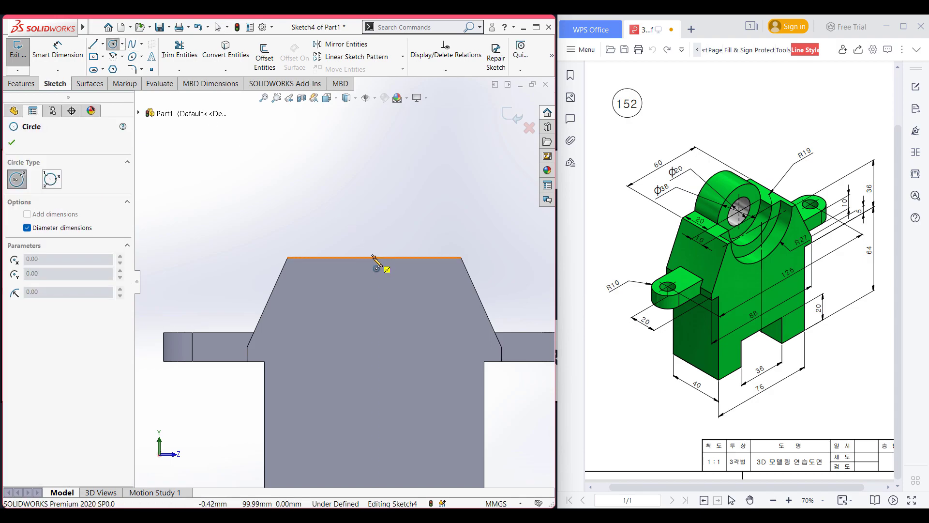
left_click(375, 257)
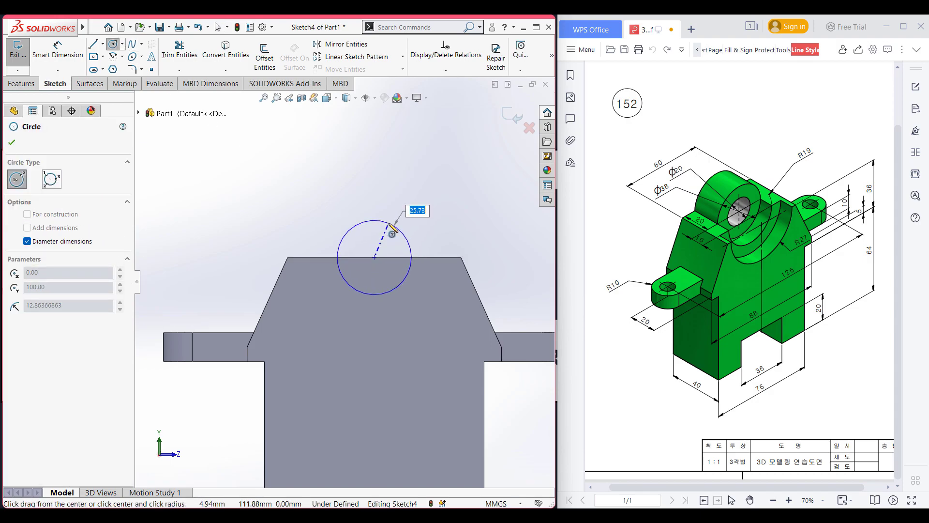
key("Return")
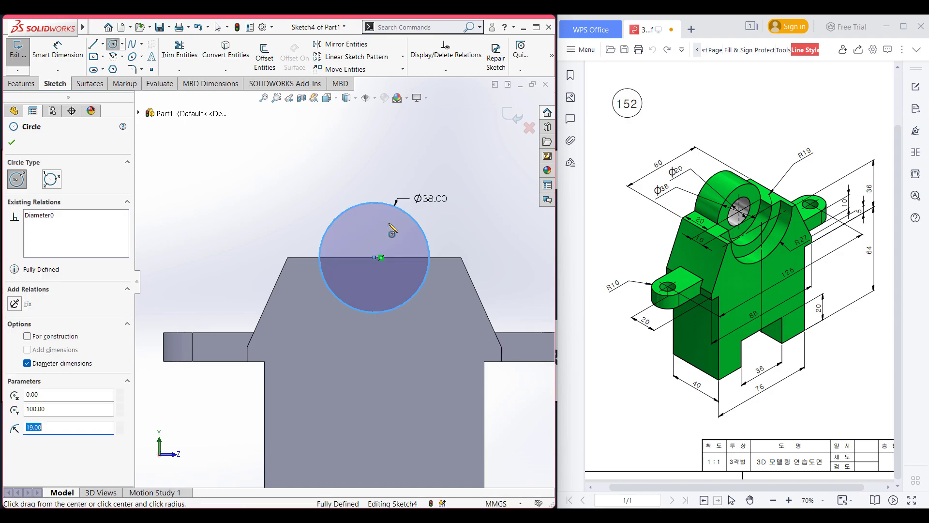
Extrude the Ø38 circle 20 mm in the reversed direction to form the top boss
key("ctrl+7")
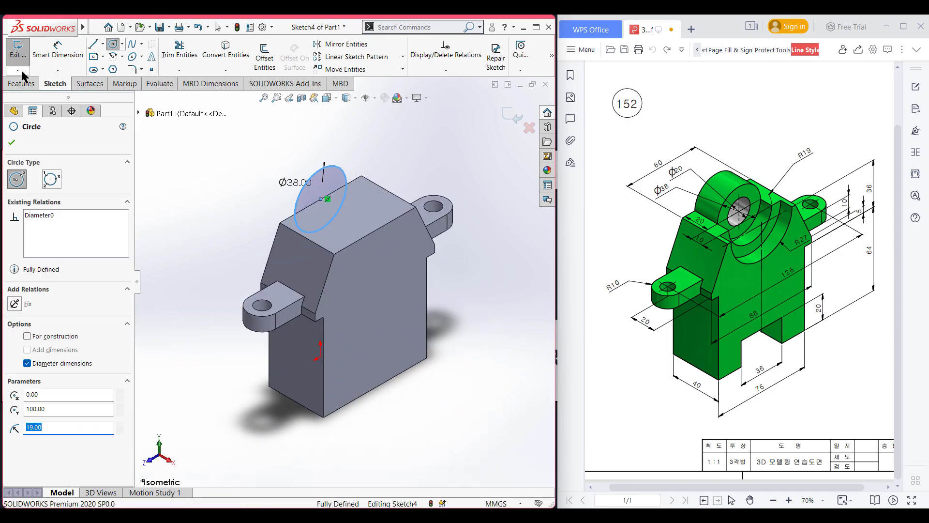
left_click(20, 85)
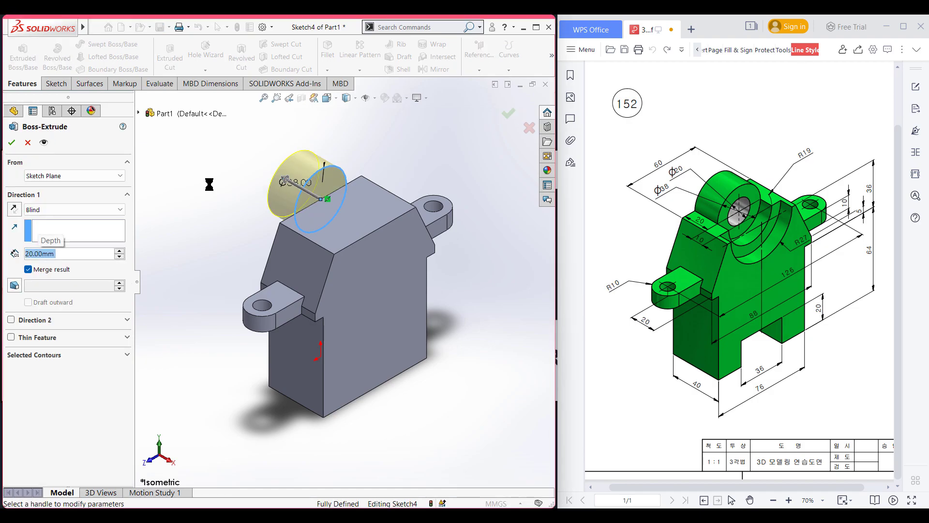
left_click(14, 209)
left_click(16, 140)
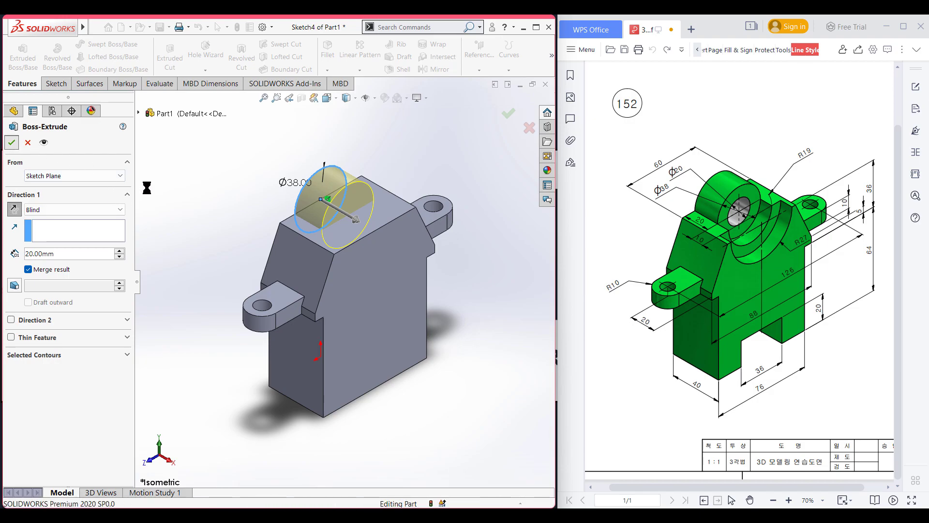
left_click(200, 208)
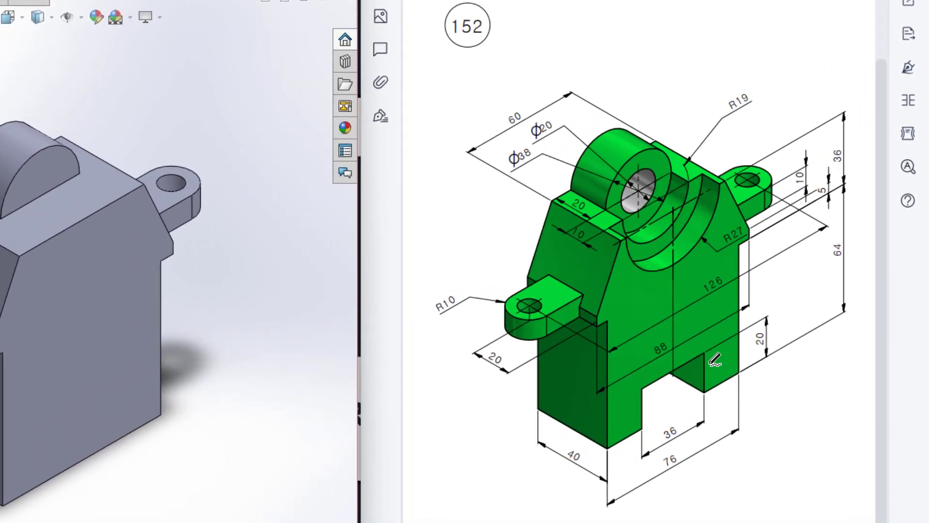
left_click_drag(704, 354, 647, 379)
left_click_drag(645, 415, 702, 396)
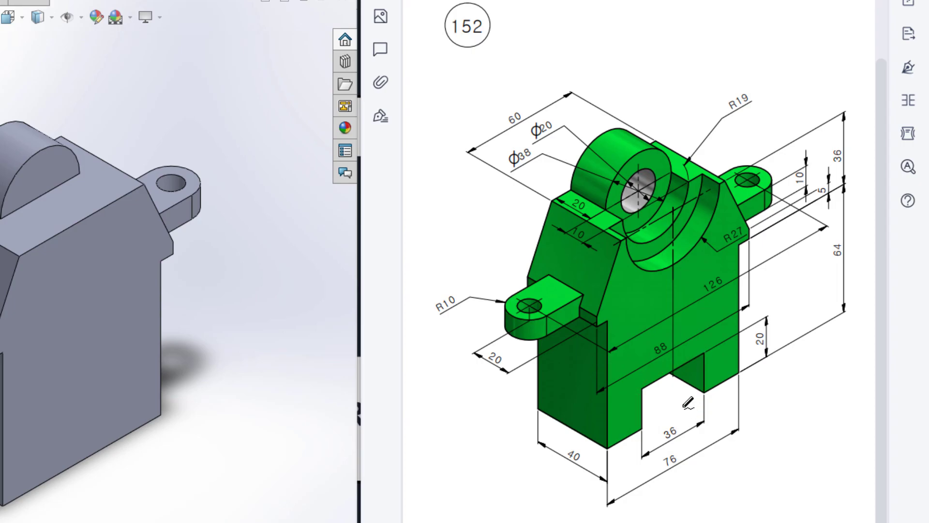
mouse_move(678, 394)
left_mouse_down()
mouse_move(674, 372)
mouse_move(707, 382)
mouse_move(704, 358)
left_mouse_up()
left_click_drag(664, 431, 662, 435)
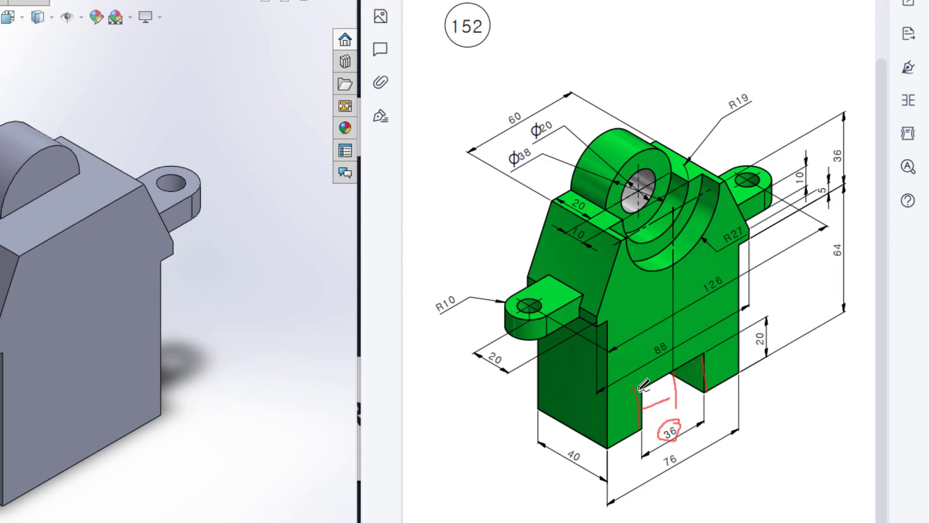
left_click_drag(643, 387, 717, 351)
left_click_drag(652, 420, 707, 387)
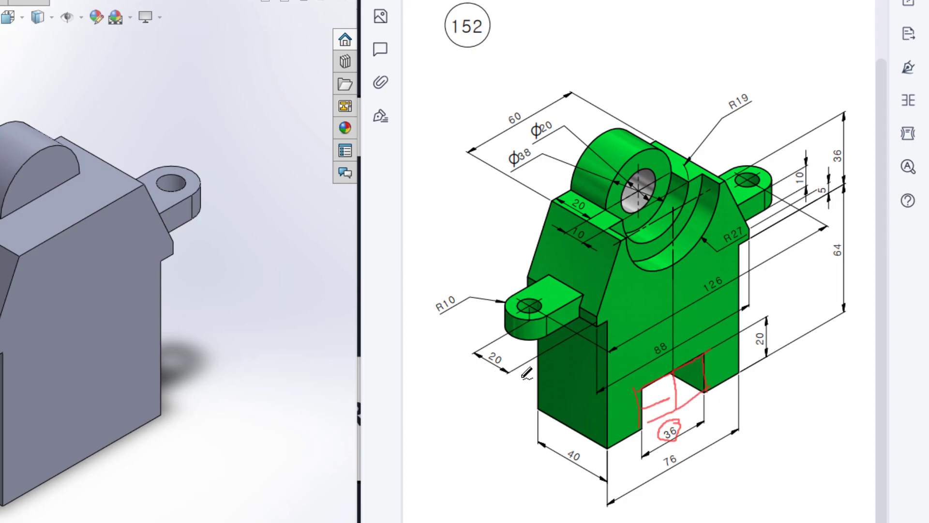
key("Escape")
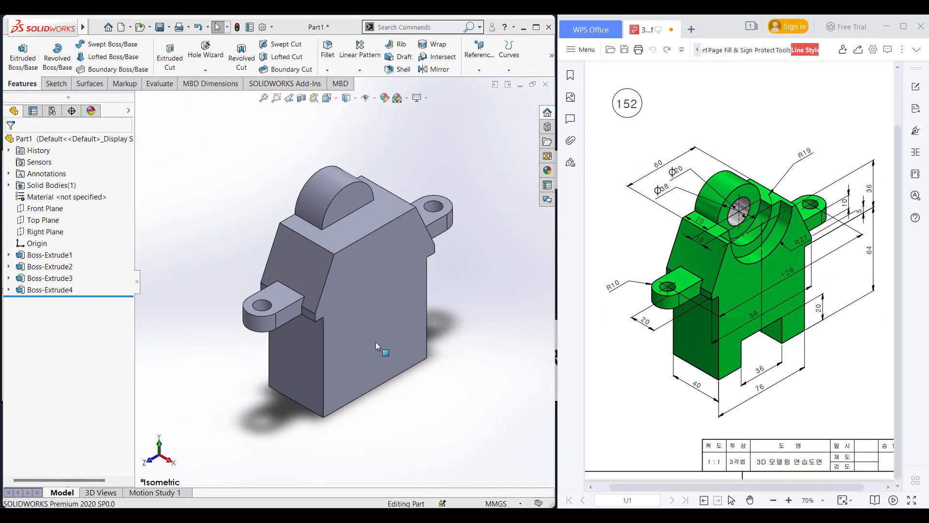
Sketch on the front face a 20 mm vertical centreline up from the origin
left_click(379, 341)
right_click(378, 341)
left_click(390, 295)
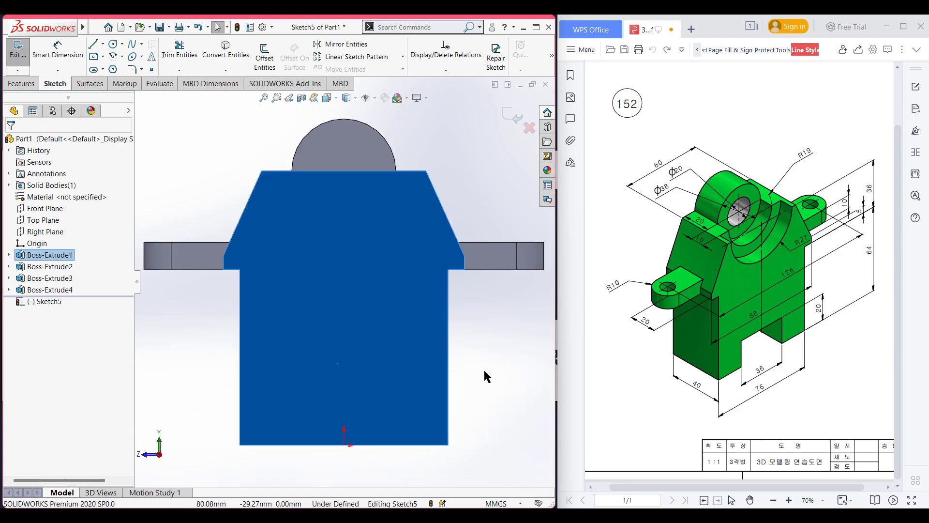
left_click(483, 368)
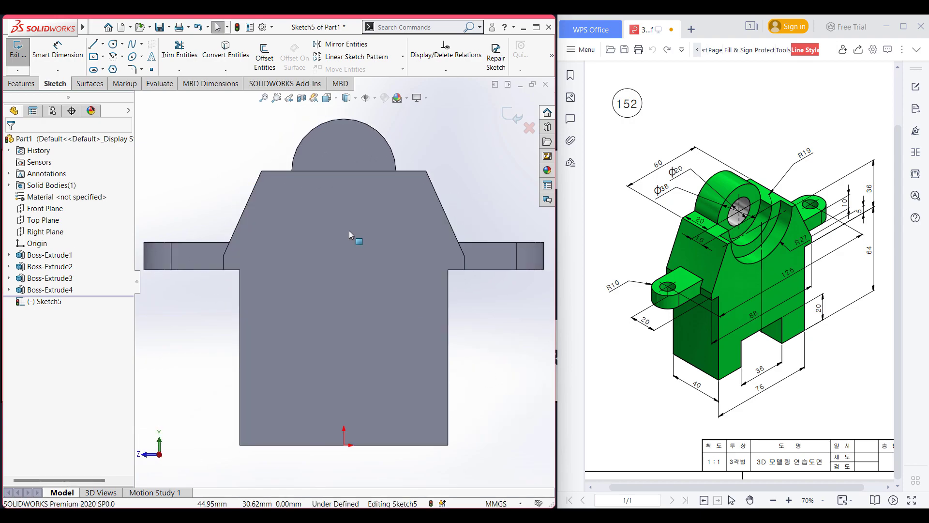
left_click(103, 44)
left_click(116, 68)
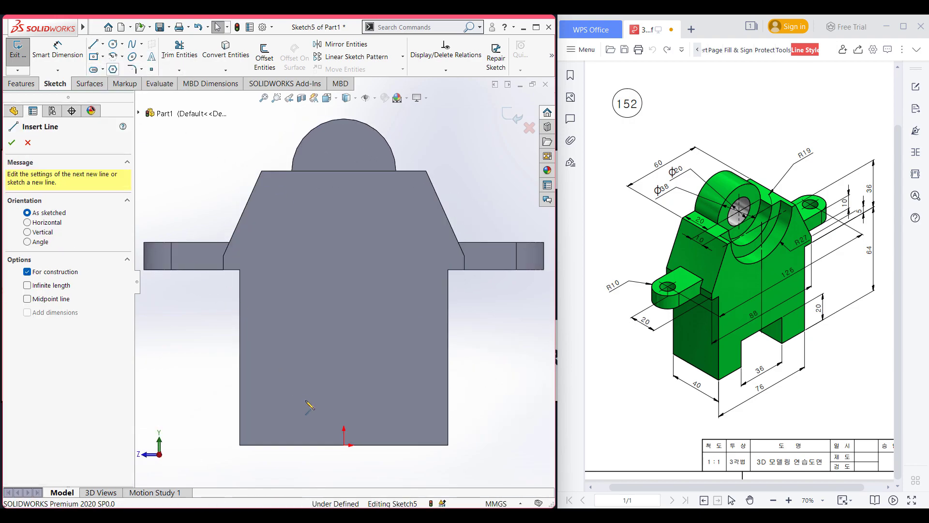
left_click(343, 445)
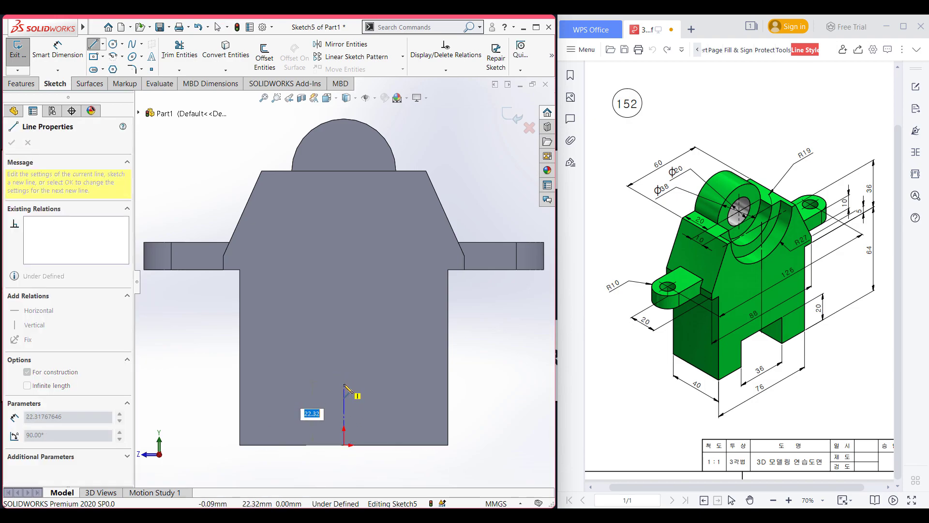
type("20")
key("Return")
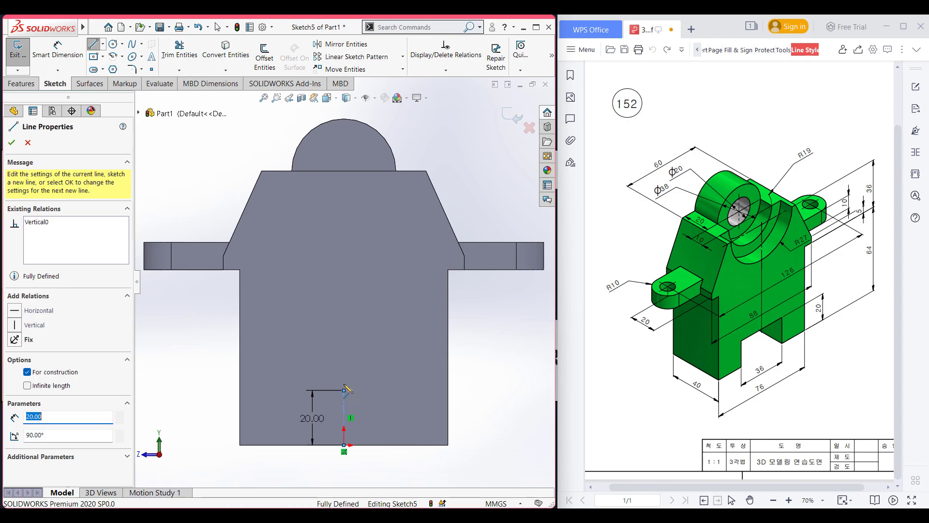
key("Escape")
key("Escape")
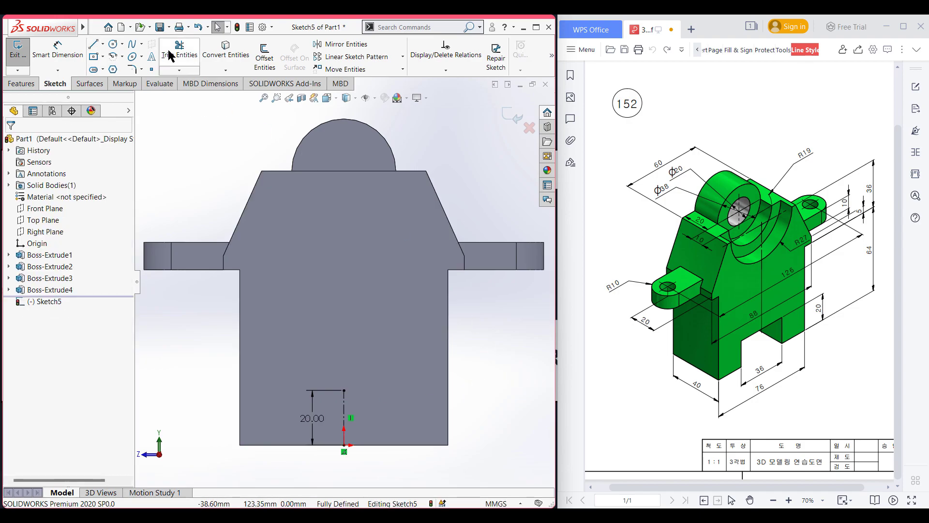
Offset the centreline 18 mm to both sides with capped ends, forming the 36 × 20 rectangle
left_click(264, 56)
left_click(345, 412)
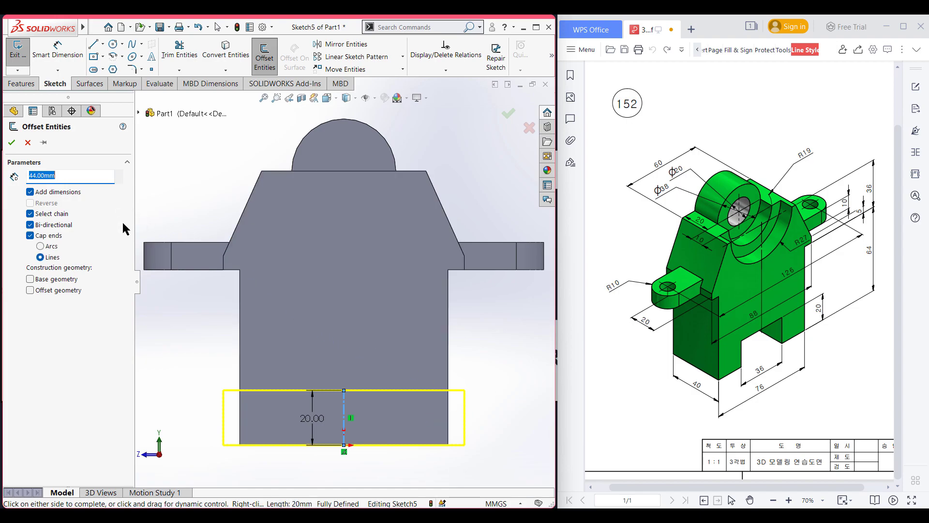
type("18")
key("Return")
left_click(12, 141)
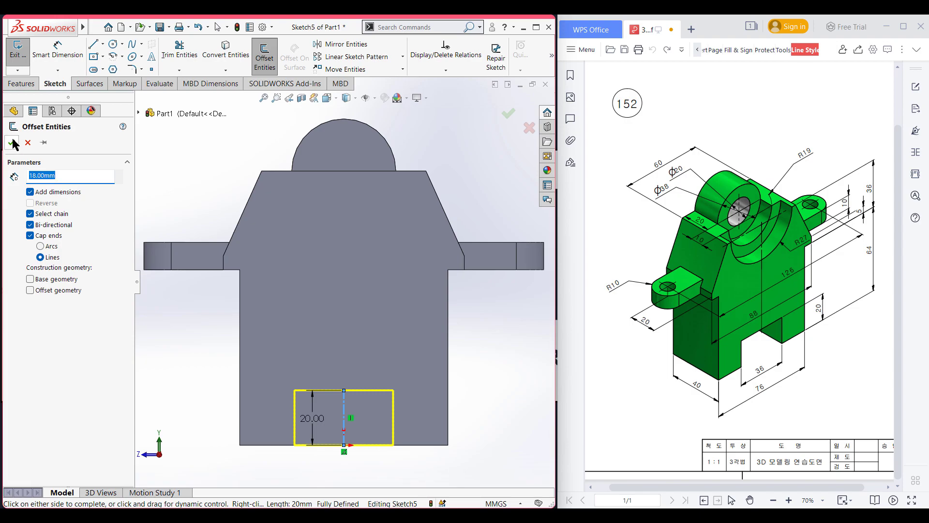
key("ctrl+7")
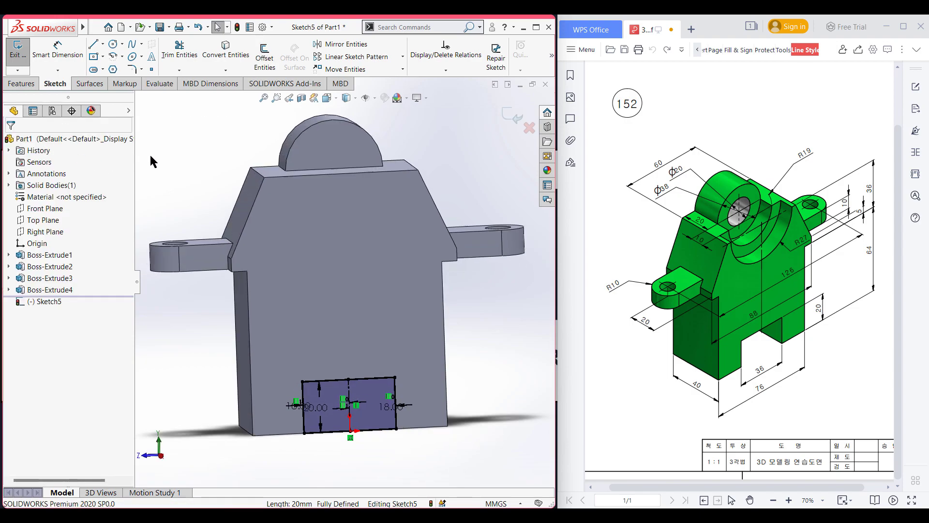
Extruded-cut the slot rectangle 107 mm deep through the base block
left_click(22, 84)
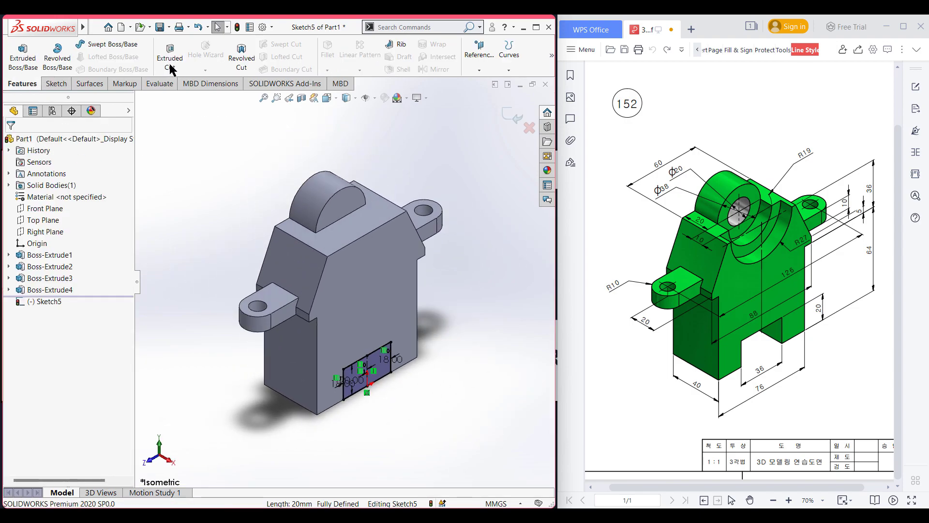
left_click(170, 67)
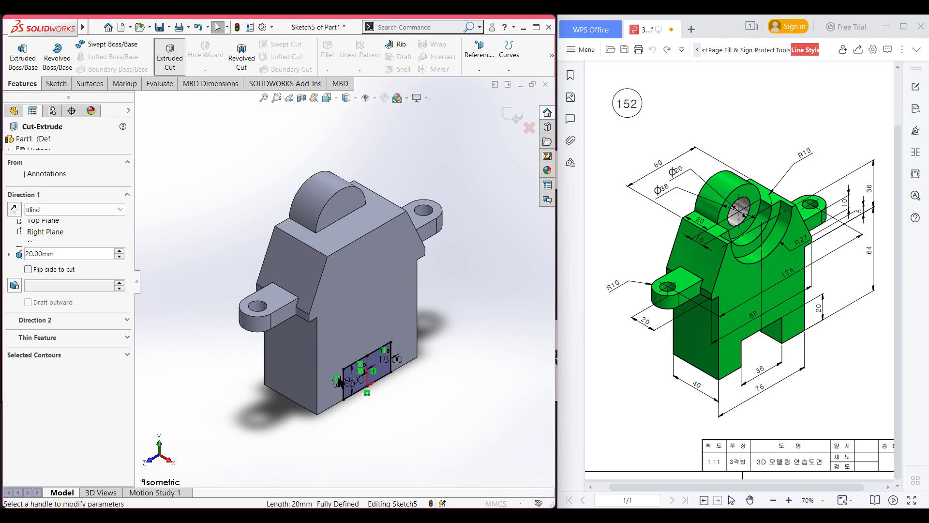
left_click_drag(334, 354, 193, 317)
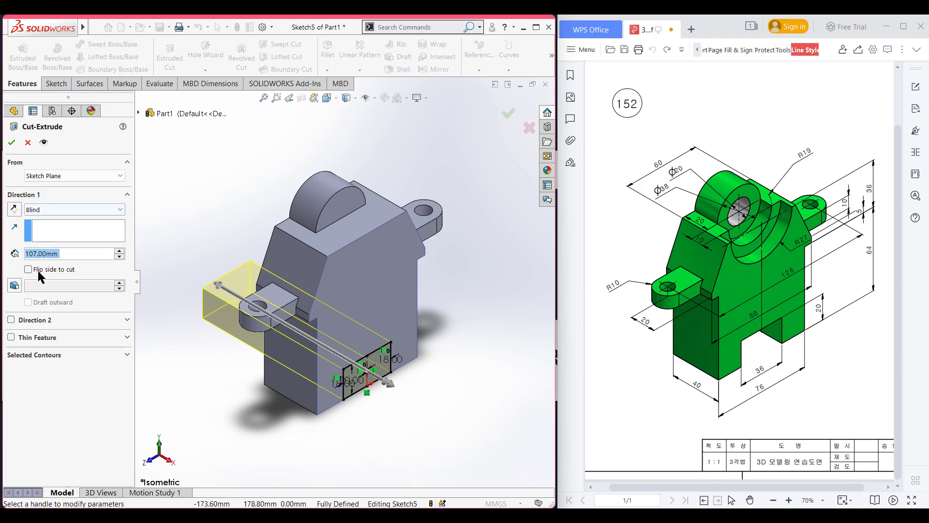
left_click(12, 147)
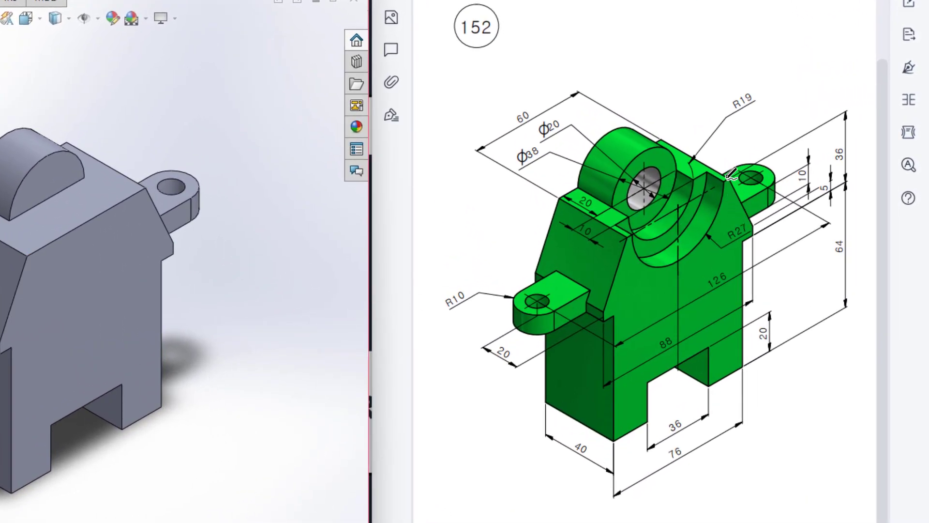
Mark the R27 recess, the boss step and the 20 and 40 dimensions in red on the drawing
mouse_move(729, 178)
left_mouse_down()
mouse_move(698, 248)
mouse_move(680, 261)
mouse_move(644, 258)
mouse_move(628, 225)
mouse_move(653, 163)
mouse_move(684, 127)
mouse_move(711, 164)
left_mouse_up()
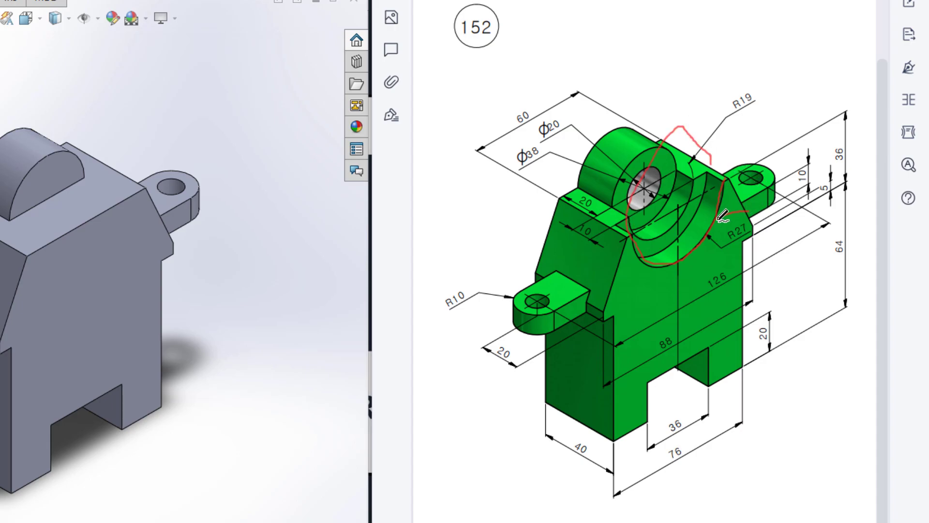
left_click_drag(762, 221, 754, 232)
left_click_drag(608, 240, 619, 238)
mouse_move(596, 197)
left_mouse_down()
mouse_move(576, 202)
mouse_move(595, 214)
left_mouse_up()
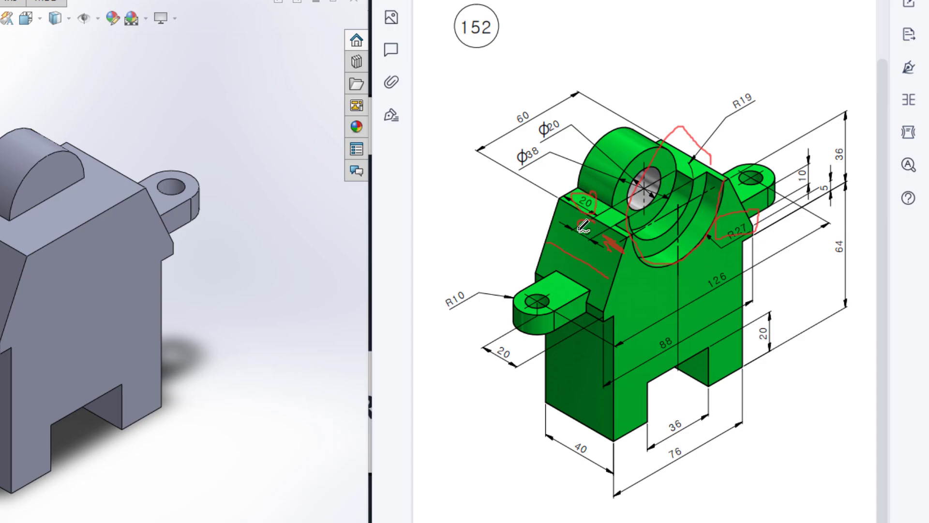
left_click_drag(595, 444, 599, 448)
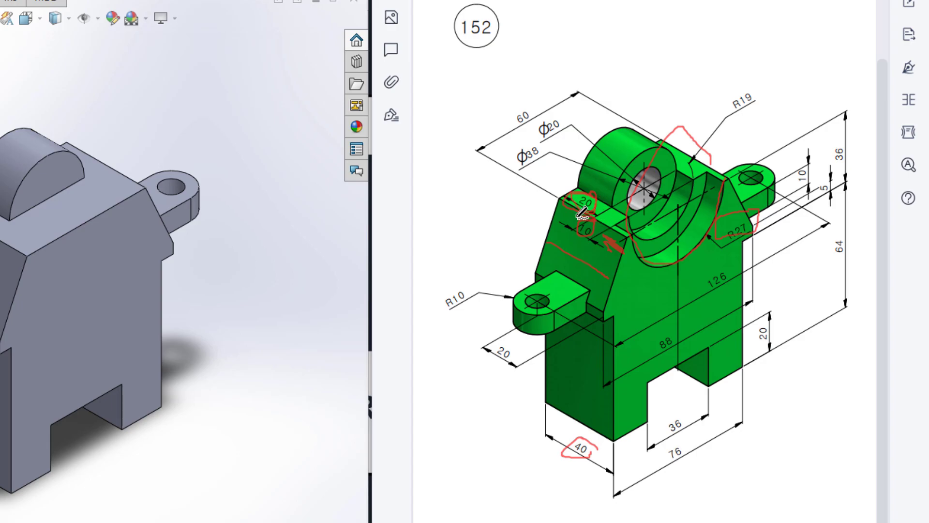
key("Escape")
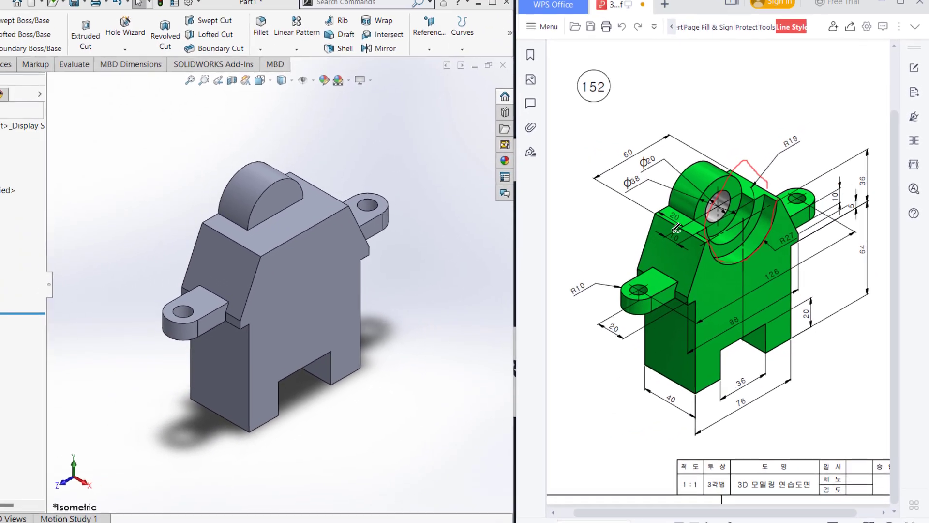
Sketch an R27 circle centred on the front face's top edge
left_click(373, 258)
right_click(373, 258)
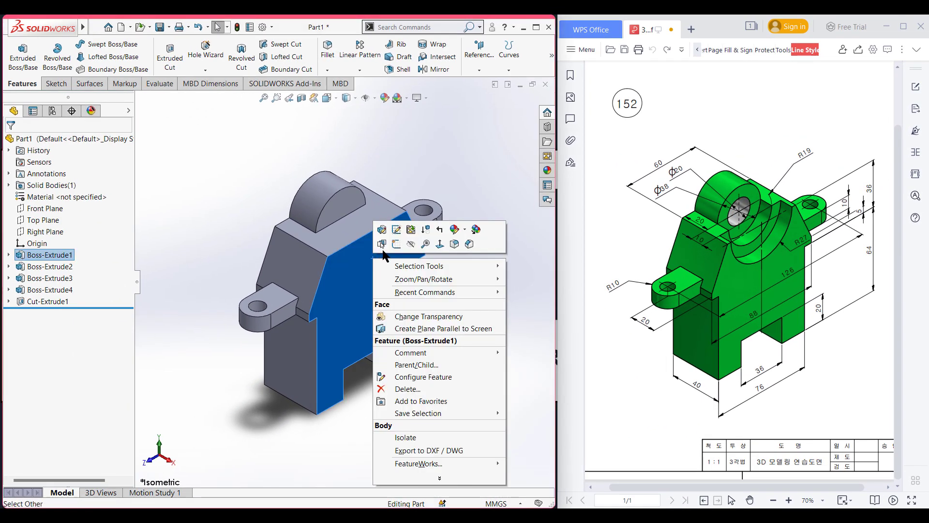
left_click(398, 246)
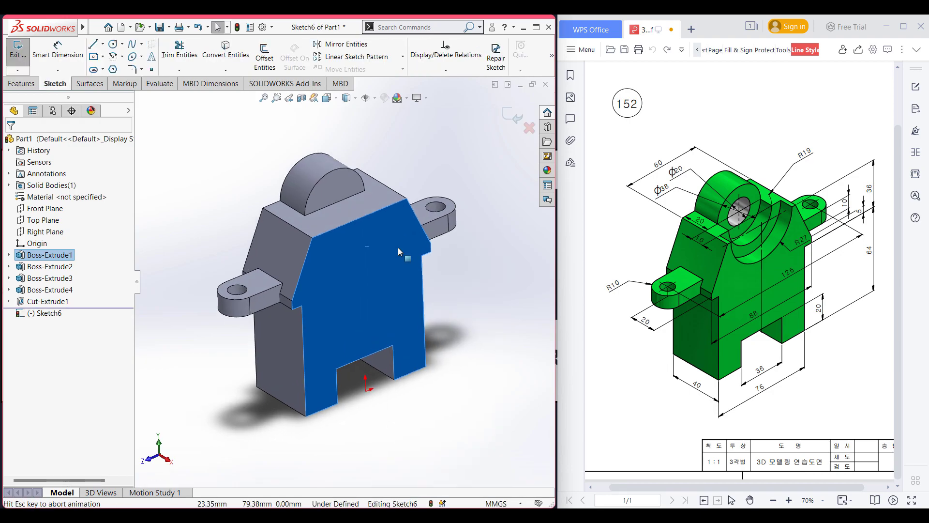
left_click(221, 125)
left_click(113, 44)
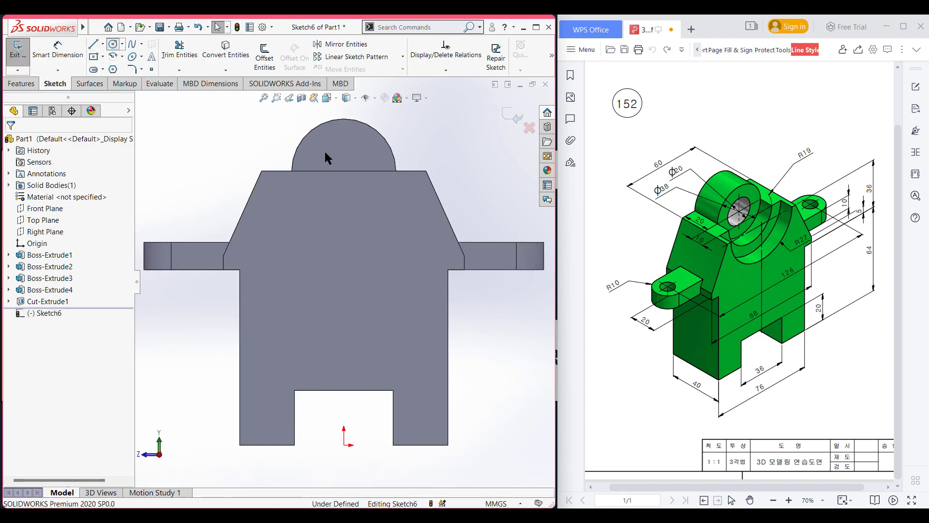
left_click(344, 170)
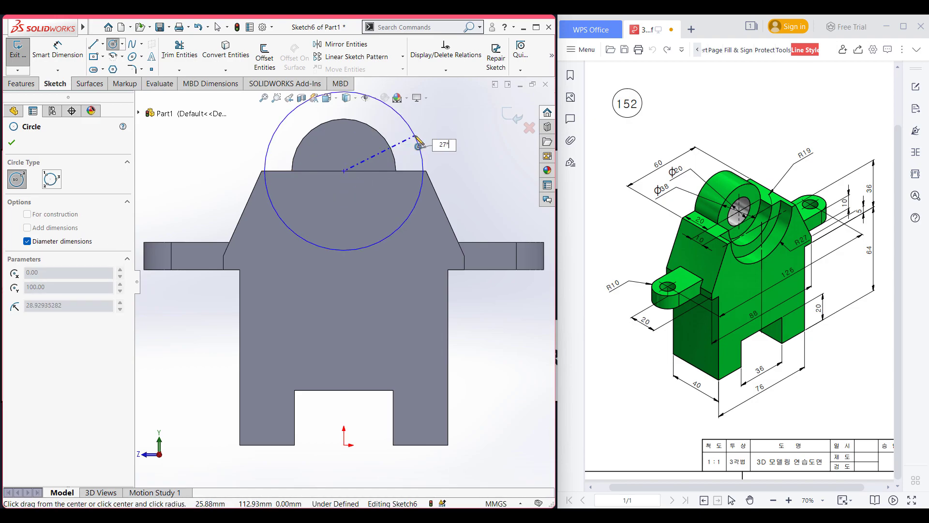
key("Return")
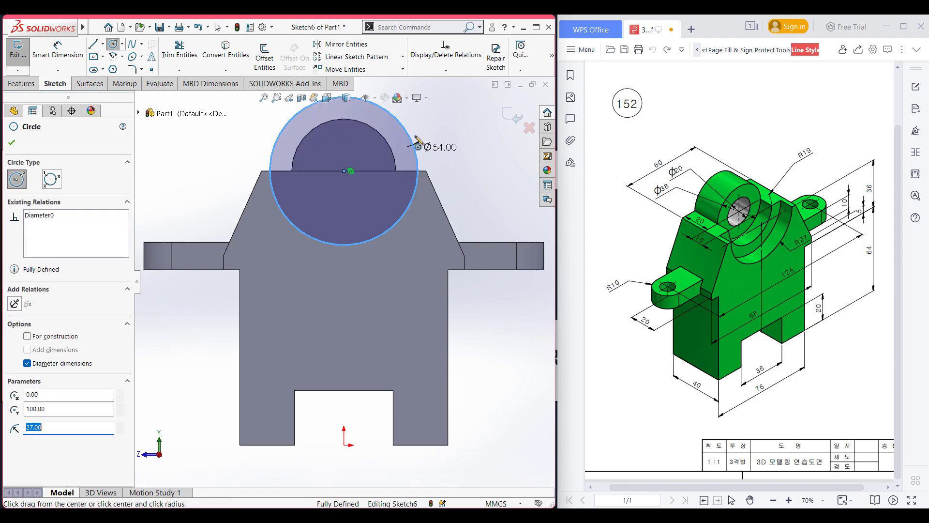
Set up a 10 mm blind Extruded Cut from the R27 circle
key("ctrl+7")
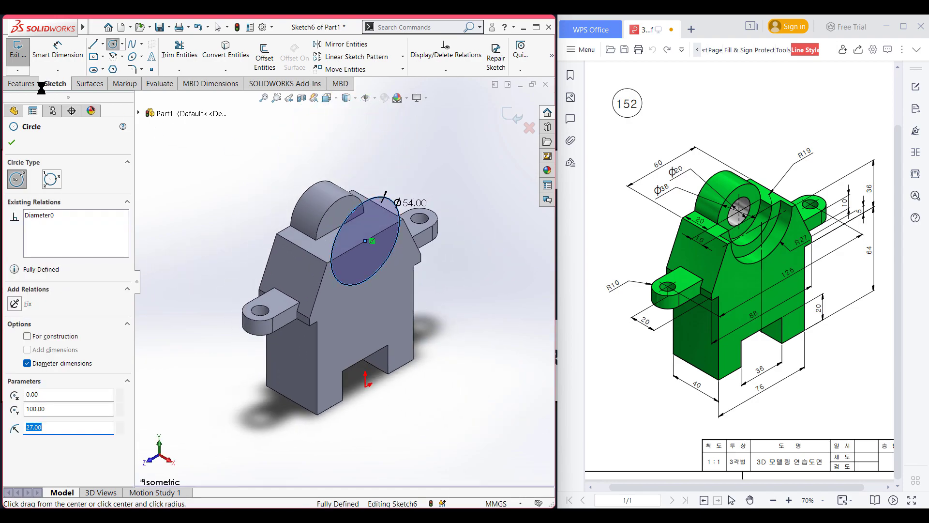
left_click(39, 83)
left_click(169, 54)
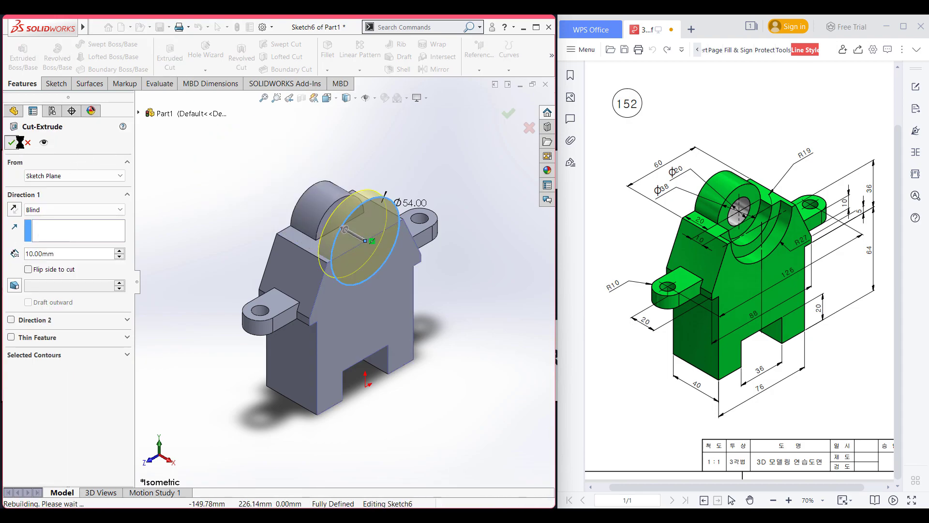
key("Return")
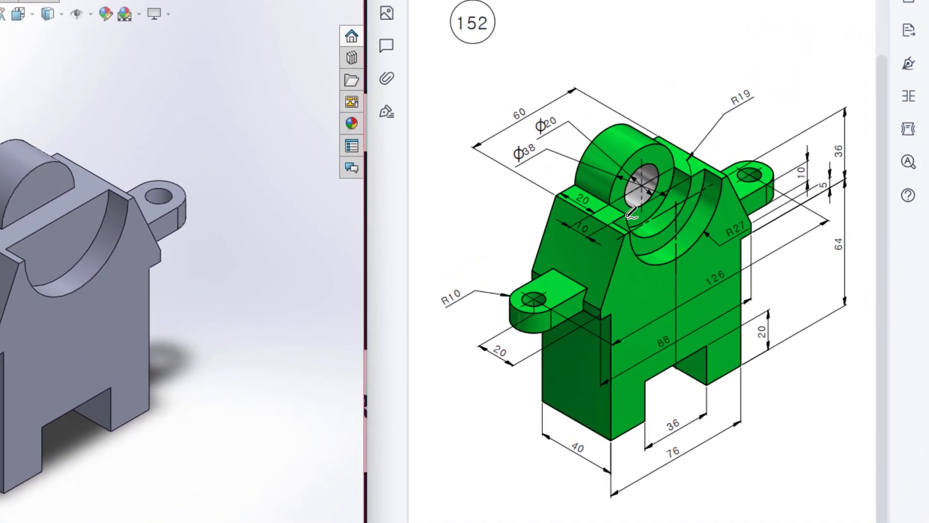
Circle the recess area, the R19 and the 10 dimensions in red on the drawing
mouse_move(626, 214)
left_mouse_down()
mouse_move(655, 233)
mouse_move(670, 226)
mouse_move(693, 166)
mouse_move(652, 149)
mouse_move(633, 168)
mouse_move(640, 212)
left_mouse_up()
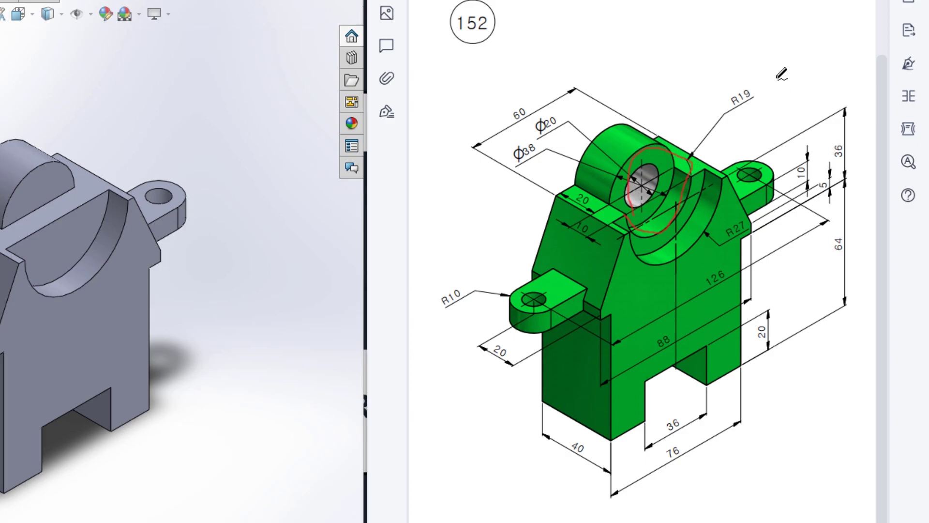
mouse_move(754, 83)
left_mouse_down()
mouse_move(725, 97)
mouse_move(771, 102)
mouse_move(737, 79)
left_mouse_up()
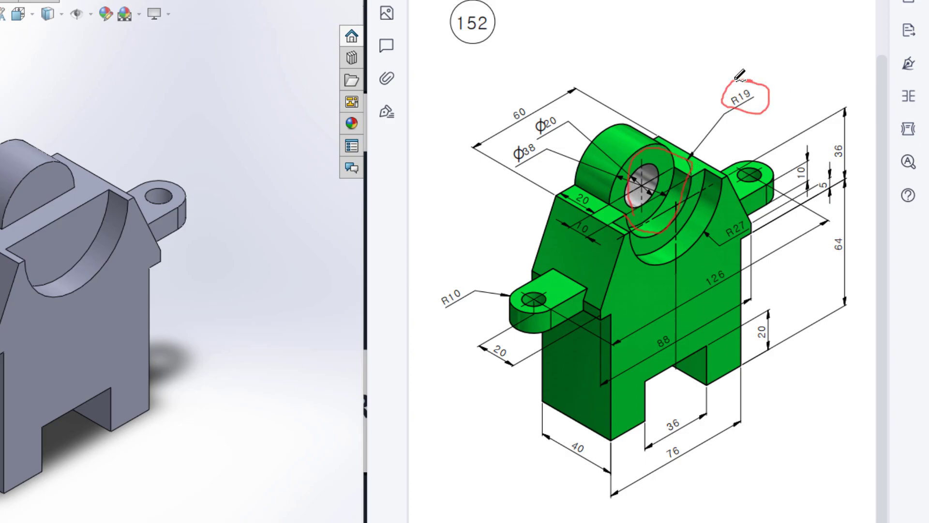
left_click_drag(584, 214, 595, 214)
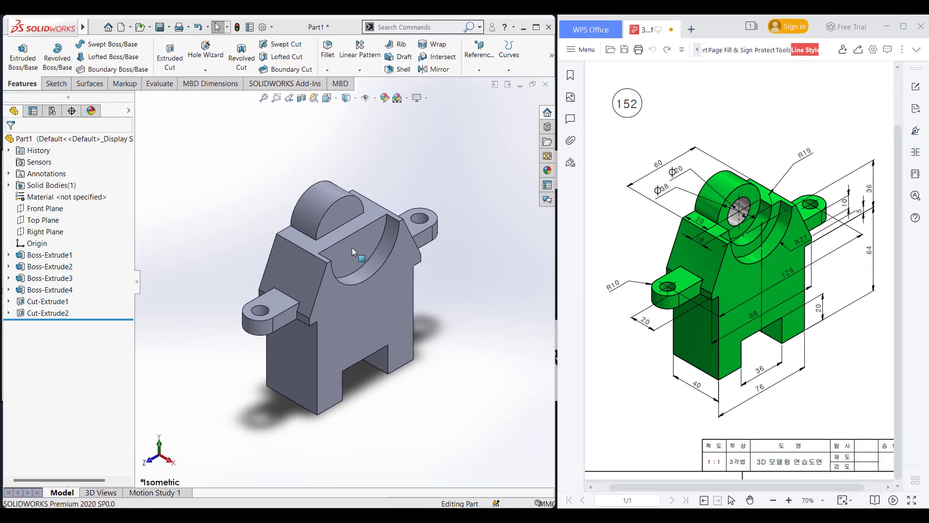
Sketch an R19 circle centred on the top edge of the recess face
right_click(352, 248)
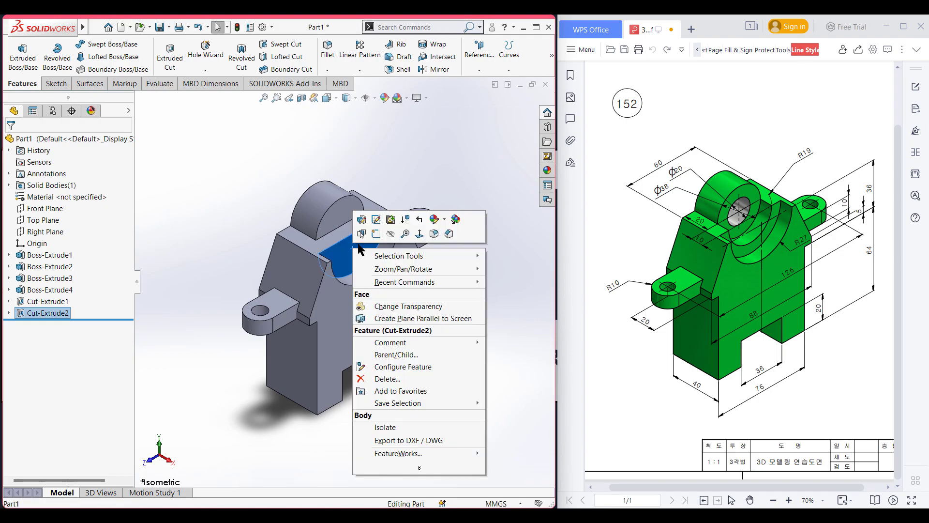
left_click(385, 231)
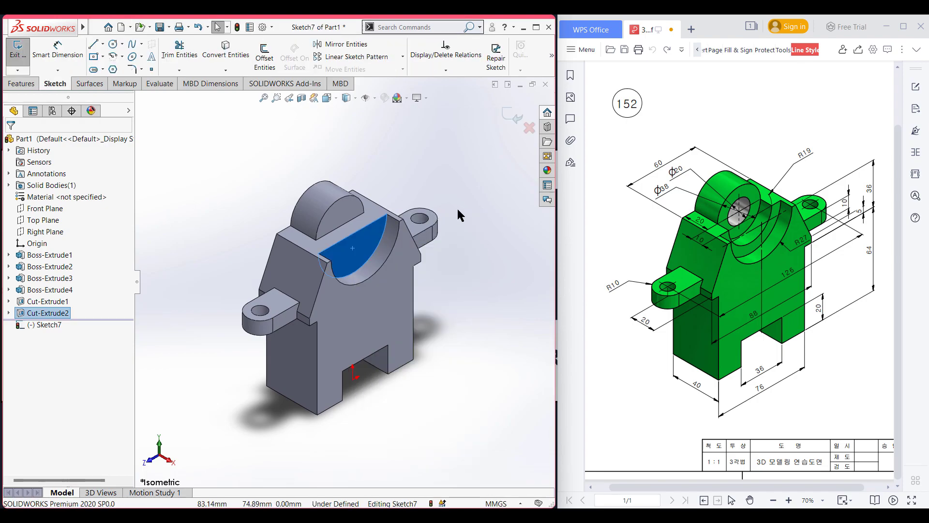
key("ctrl+8")
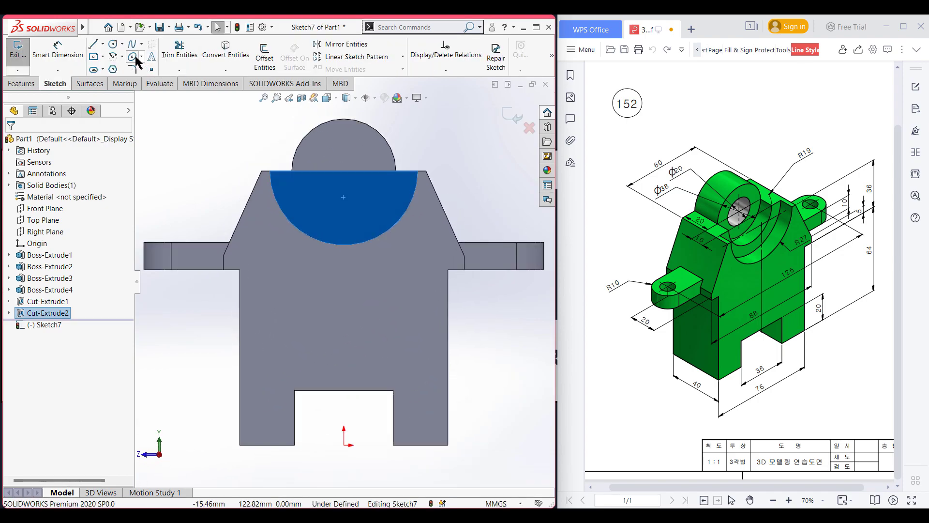
left_click(115, 44)
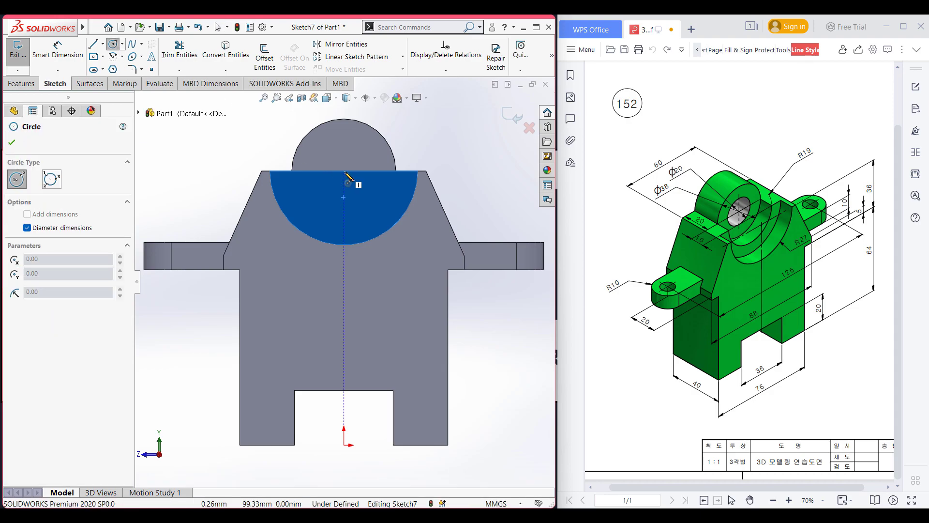
left_click(343, 170)
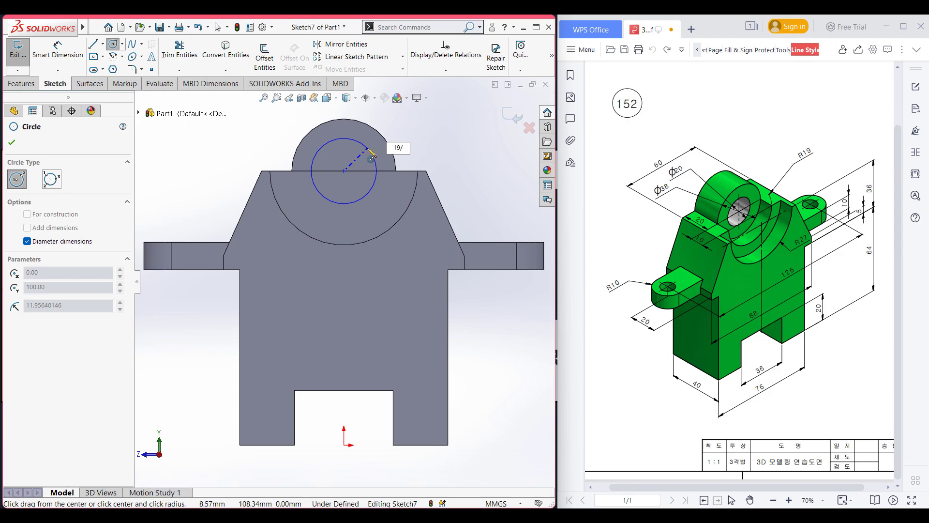
key("Return")
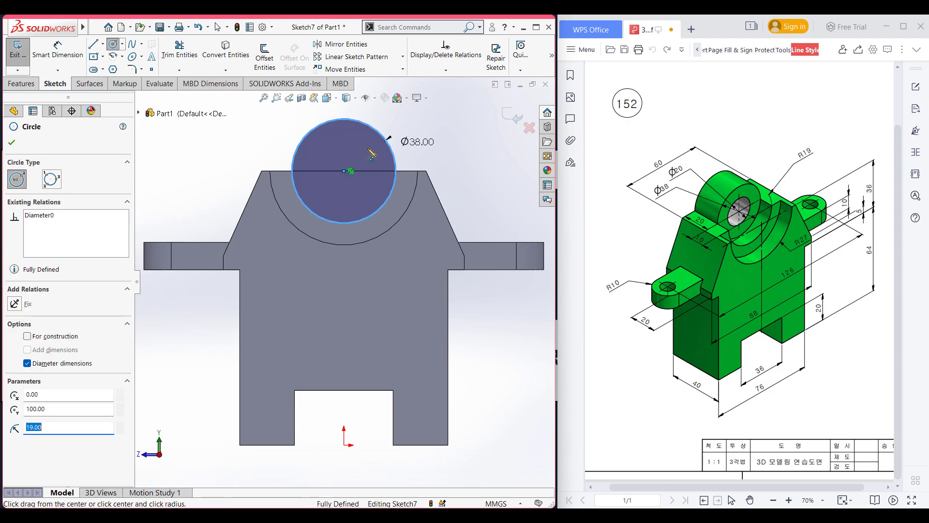
Extruded-cut the R19 circle 10 mm deep into the part
key("ctrl+7")
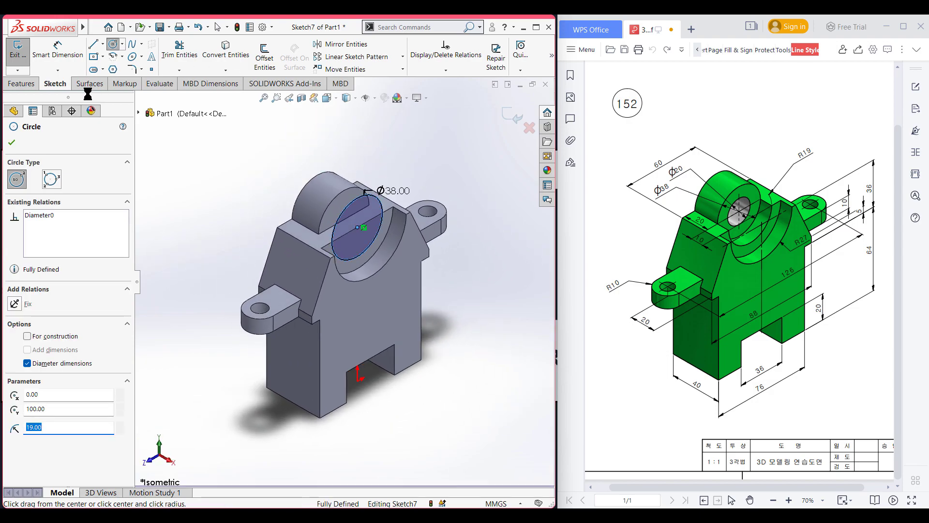
left_click(22, 83)
left_click(167, 58)
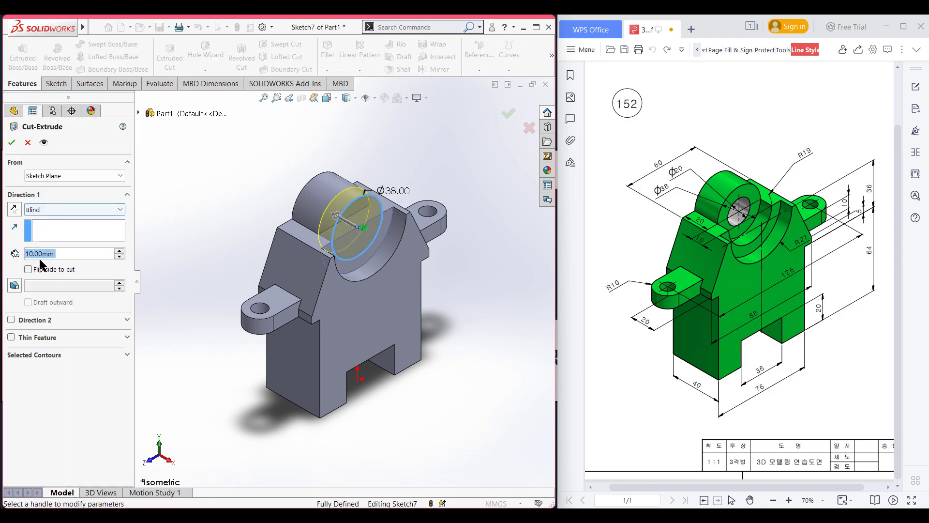
left_click(12, 143)
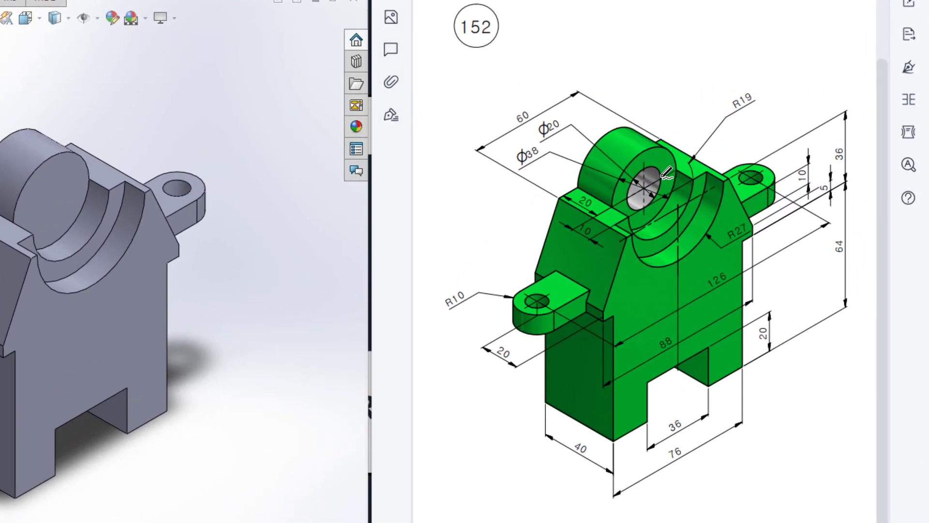
Circle the Φ20 hole and its label in red ink on the drawing
left_click_drag(750, 206, 730, 205)
left_click_drag(661, 200, 643, 154)
left_click_drag(574, 110, 569, 116)
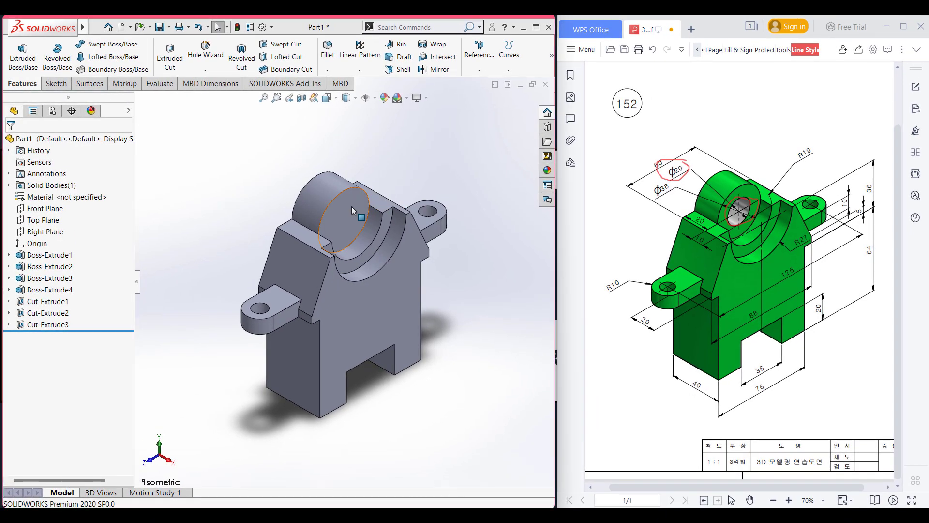
Sketch an R10 circle at the boss arc's centre on the boss face
right_click(352, 207)
left_click(361, 193)
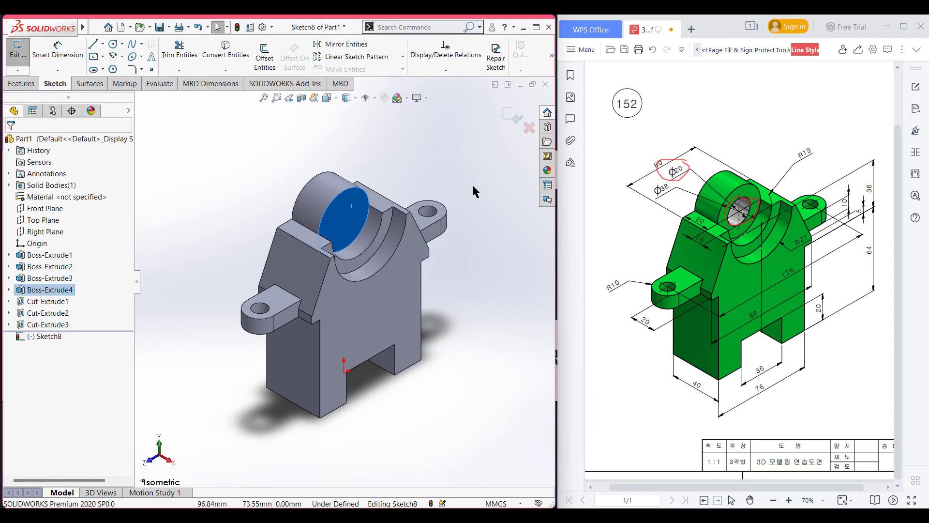
key("ctrl+8")
left_click(478, 182)
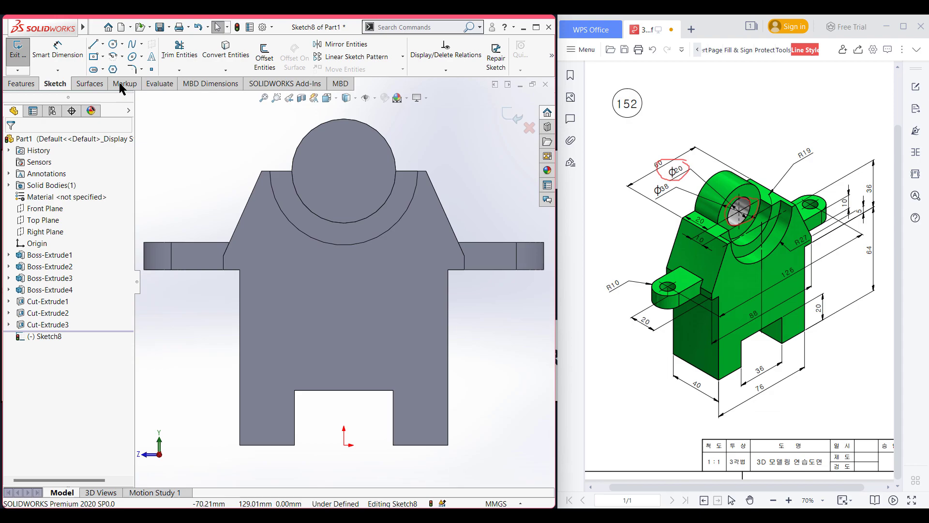
left_click(113, 44)
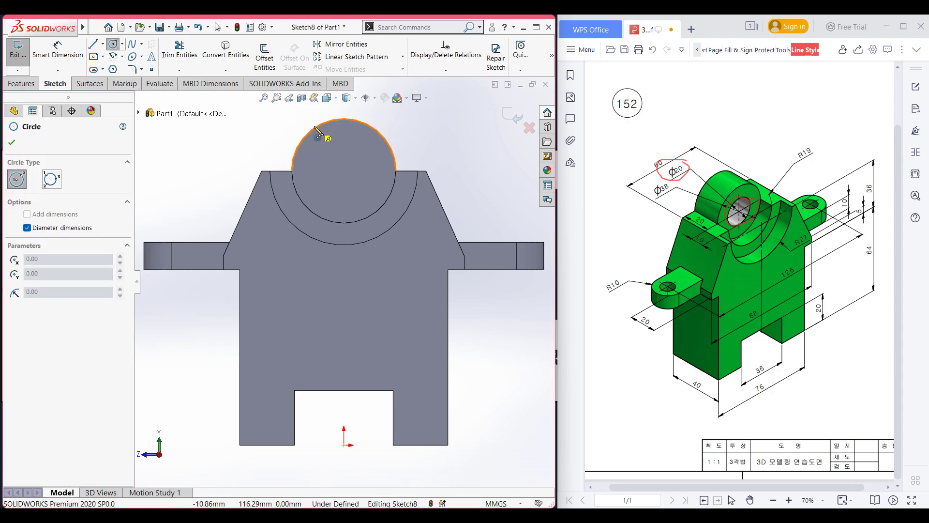
left_click(347, 174)
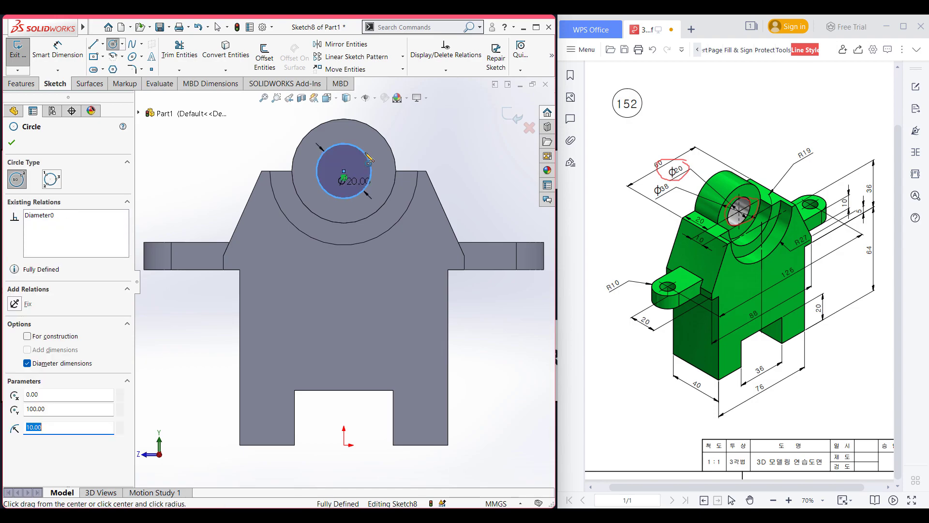
Cut the Ø20 circle 20 mm deep into the boss, then undo the drawing markup
key("ctrl+7")
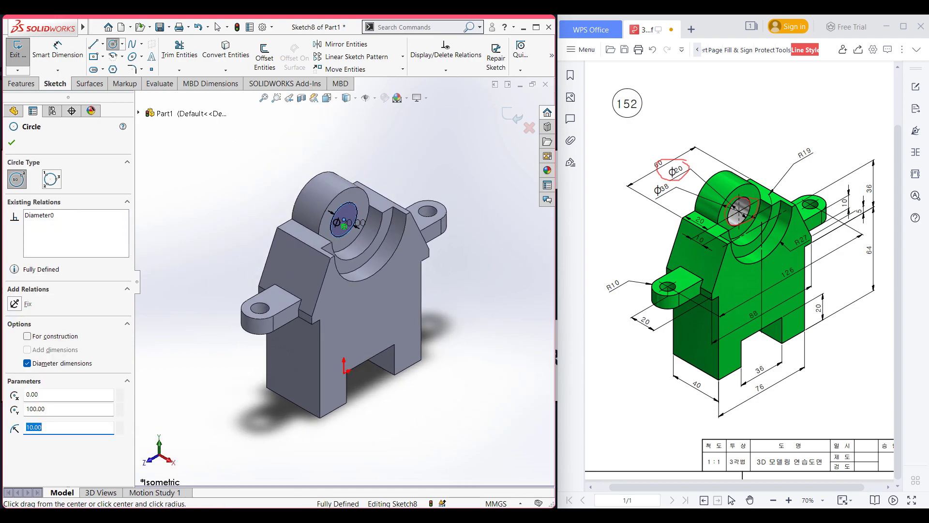
left_click(21, 84)
left_click(170, 56)
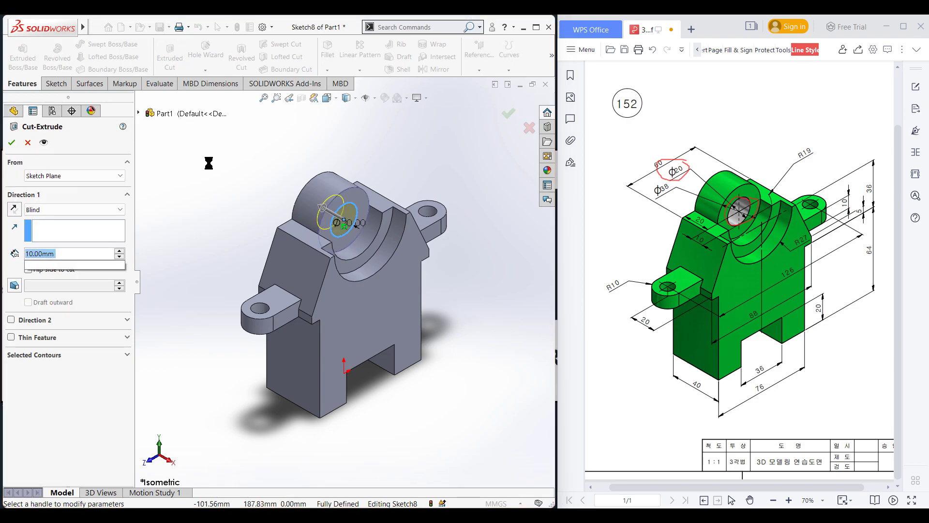
type("20")
key("Return")
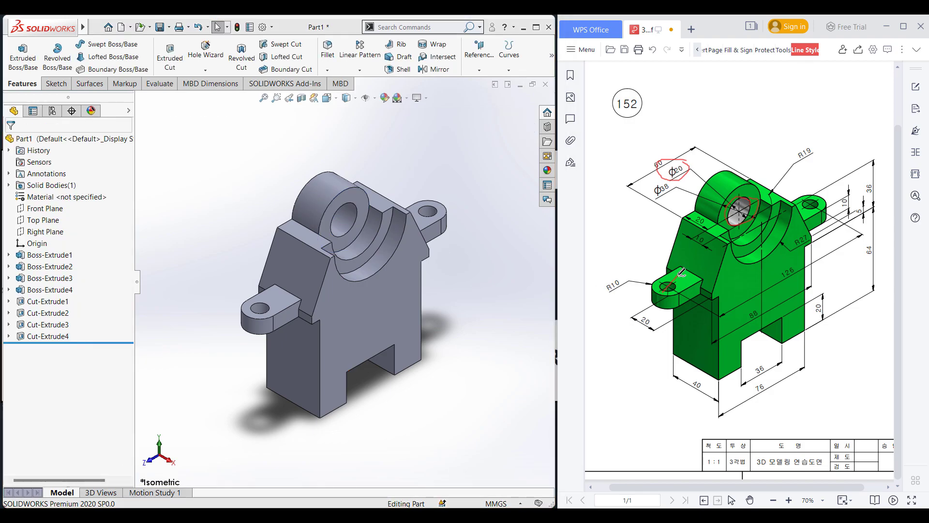
key("ctrl+z")
left_click(479, 334)
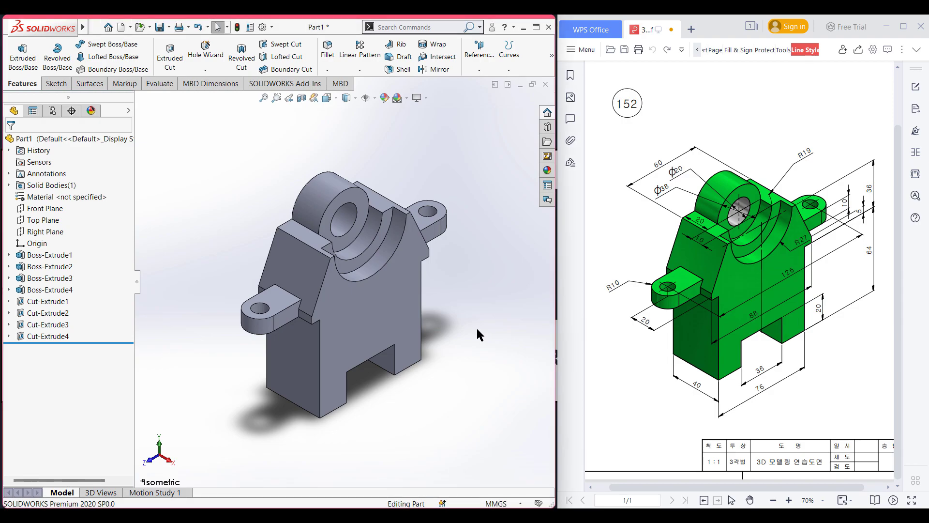